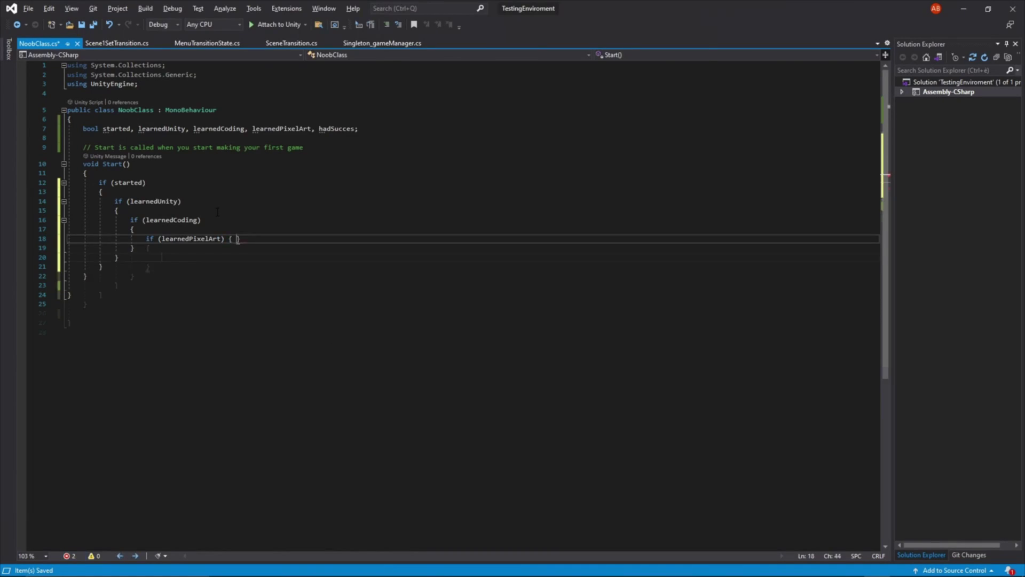
In NoobClass's innermost if, add 'hadSucces = false;' and start a 'Debug.Log(' line below it
key(Return)
text(hadSucces = false;)
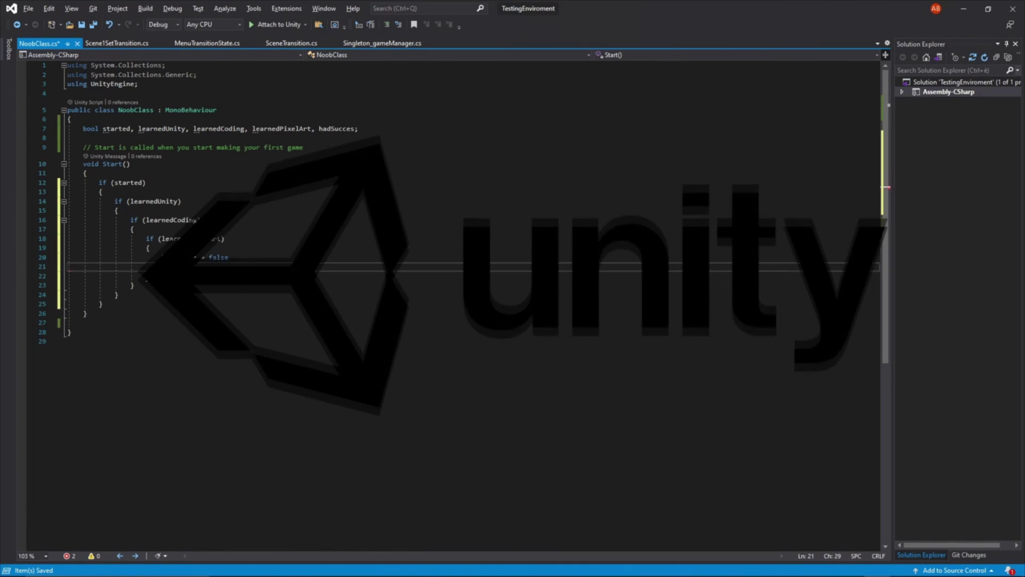
key(Return)
text(Debug.Log()
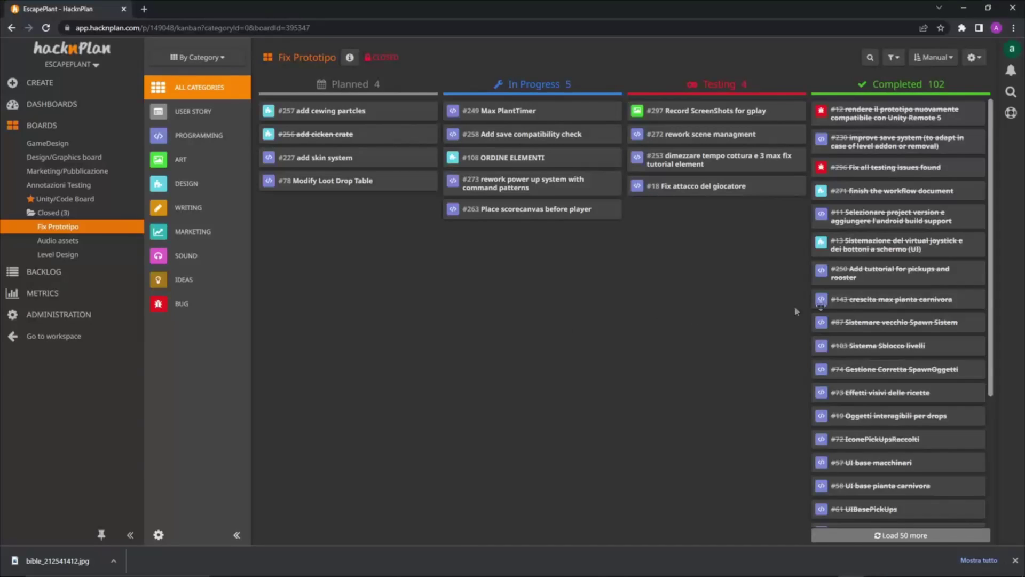
Scroll the Completed column, then view the Audio assets and Design/Graphics boards
scroll(889, 305, down, 2)
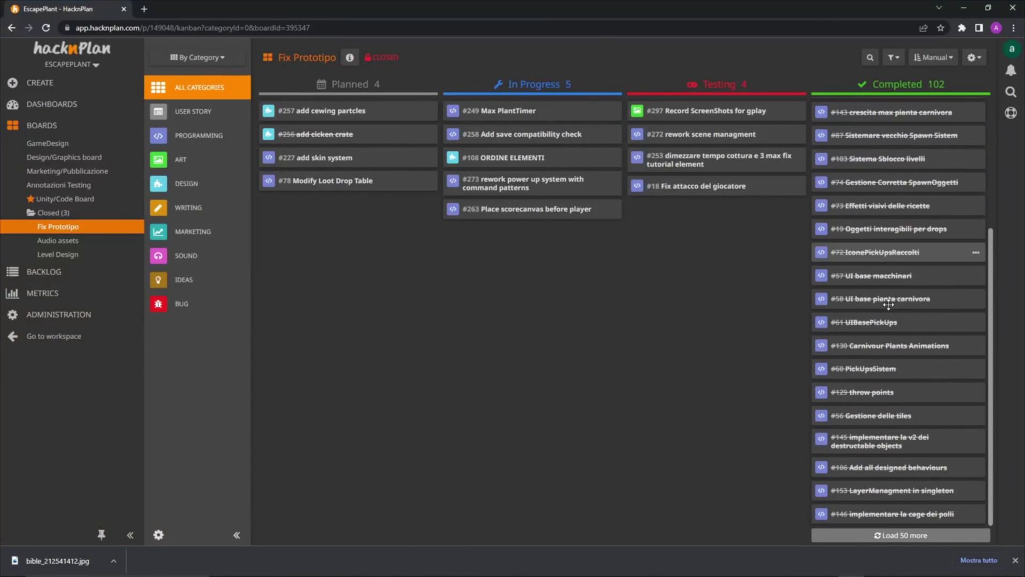
click(75, 241)
click(69, 159)
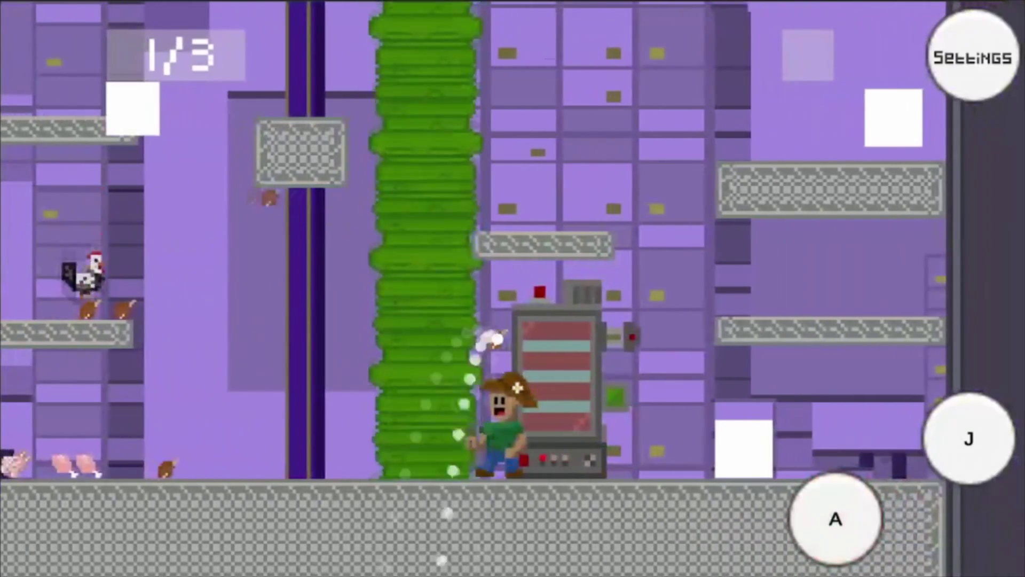
Run the farmer left through the purple warehouse past the tall green plant
drag(233, 424, 117, 424)
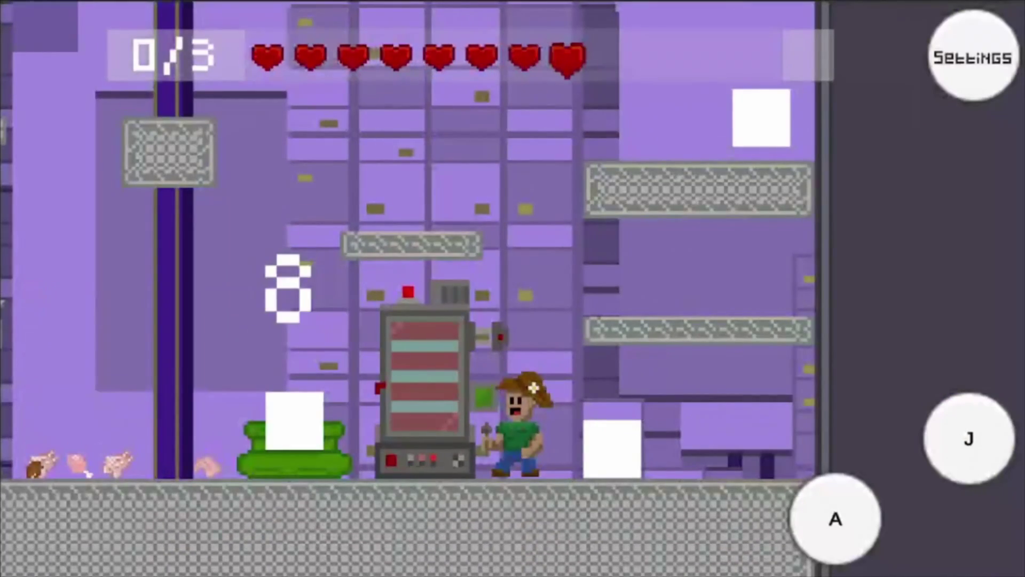
drag(126, 411, 75, 412)
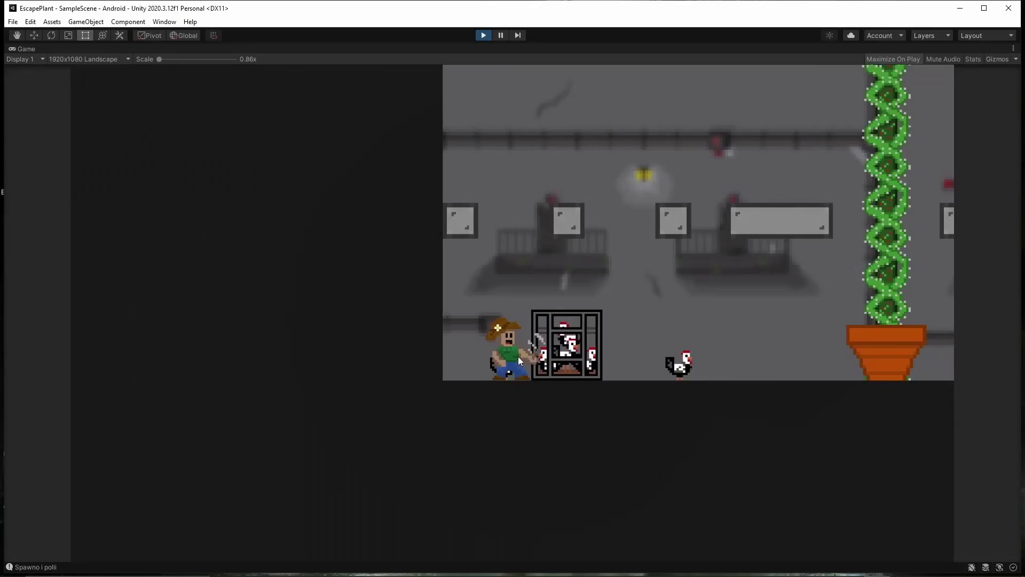
Walk the farmer right past the cage, climb the vine, and continue right to the next cage
key(d)
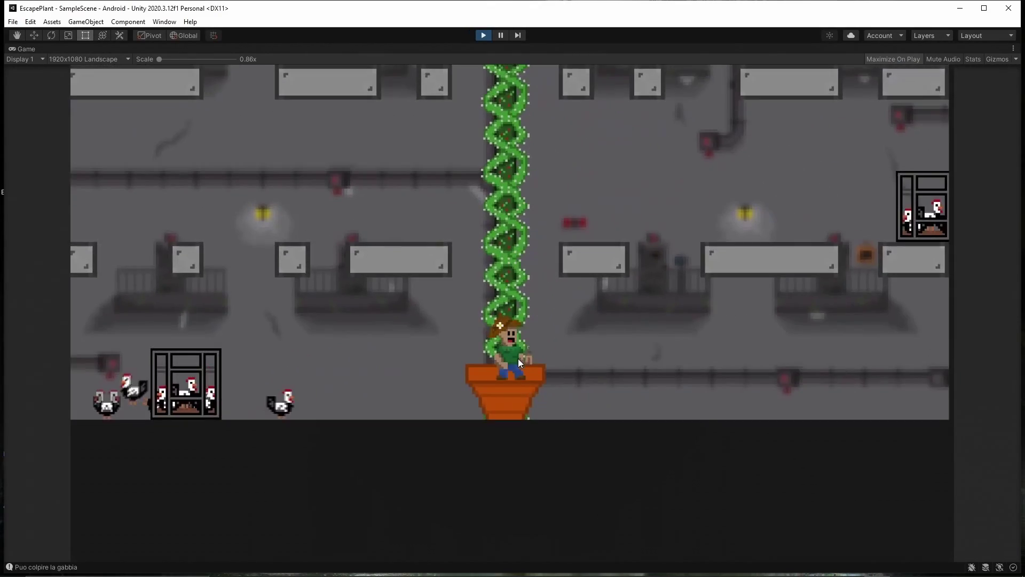
key(w)
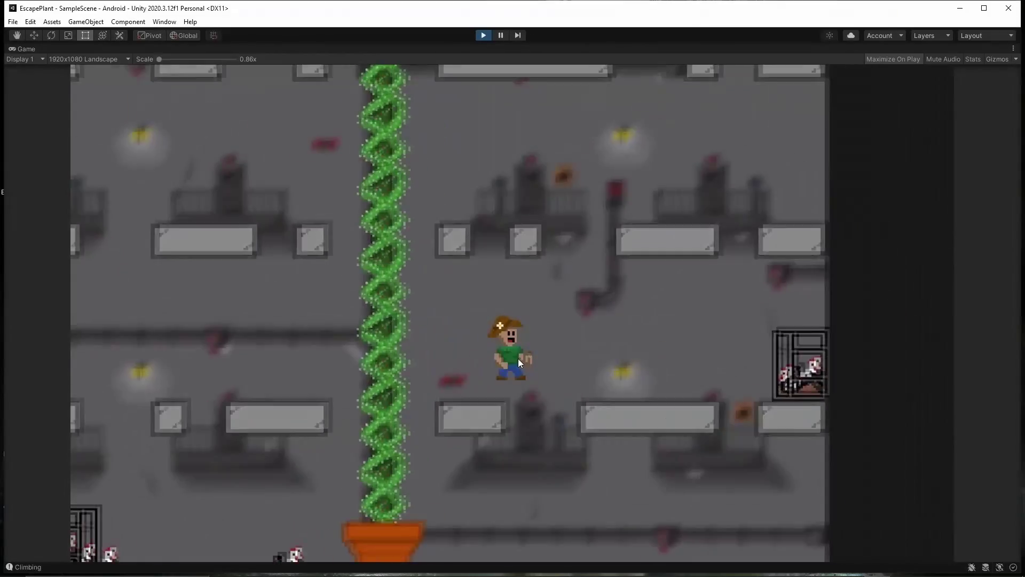
key(d)
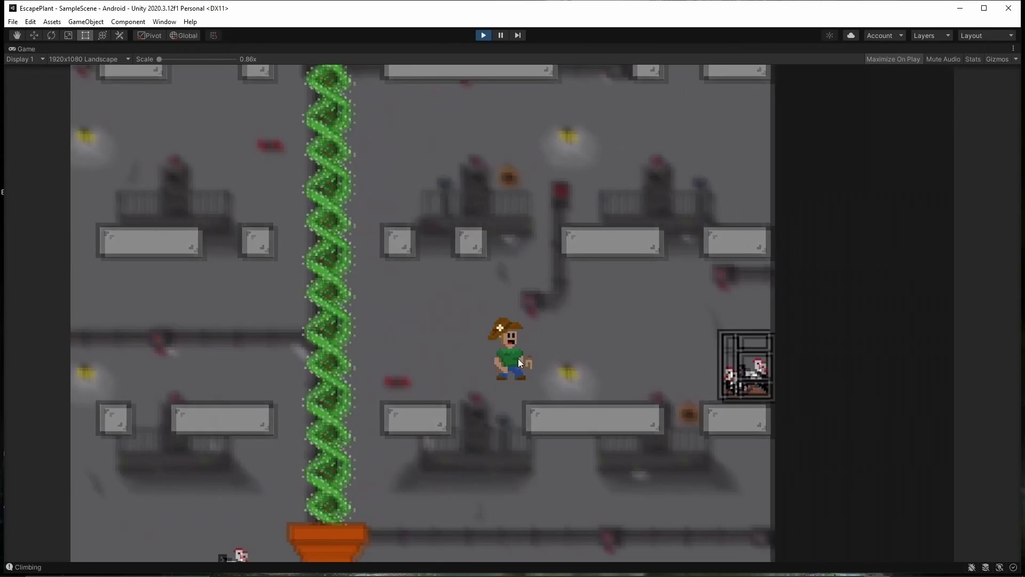
key(d)
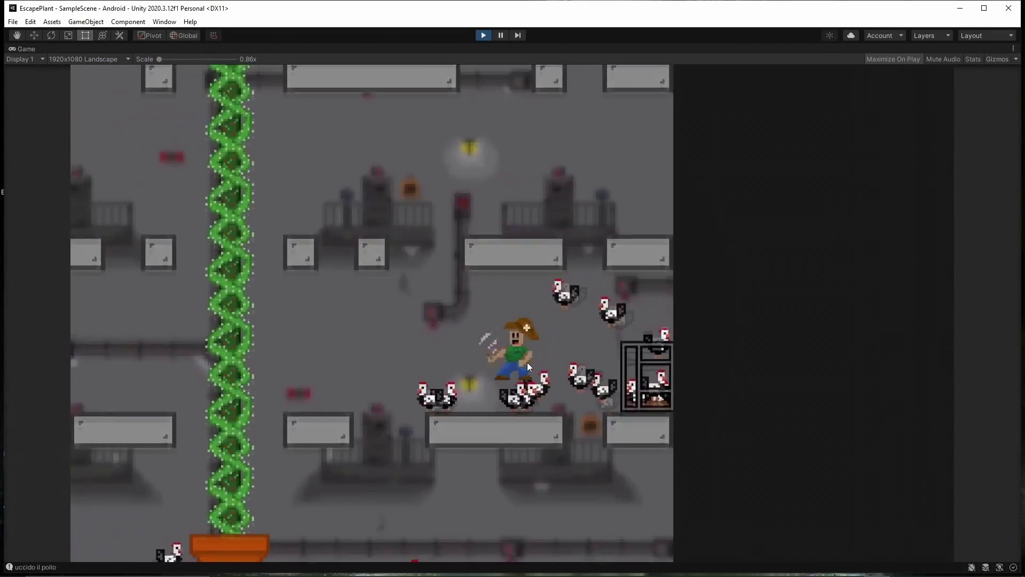
Walk left to collect a chicken, return to the vine, and trash the Many Hours of Work file
drag(526, 362, 501, 367)
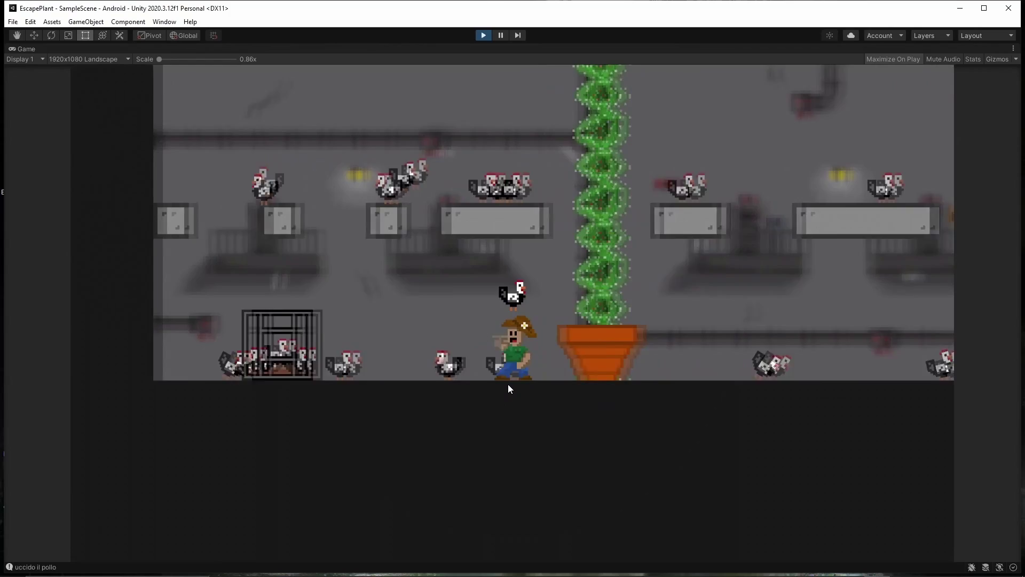
key(Right)
key(Up)
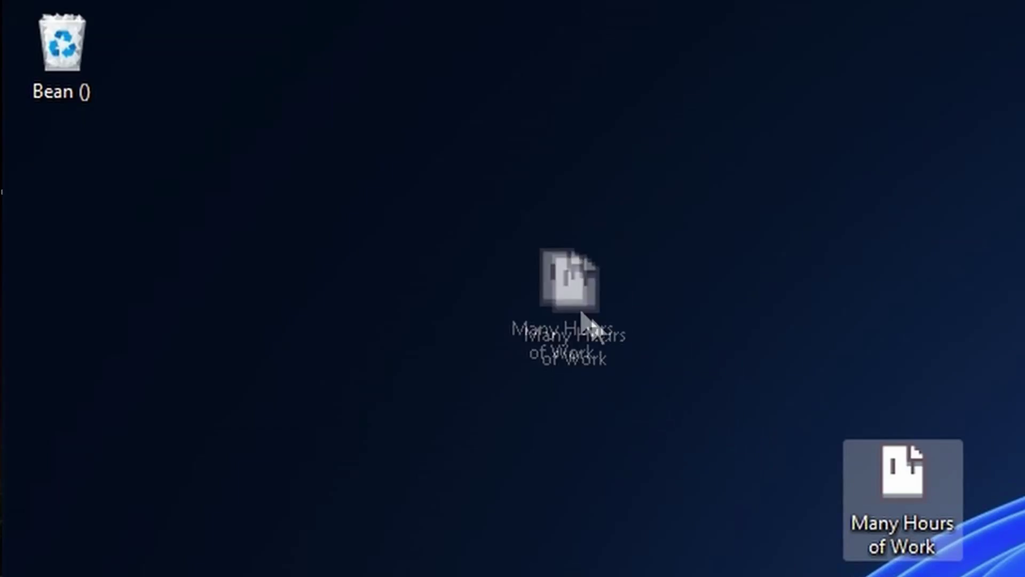
drag(579, 309, 76, 65)
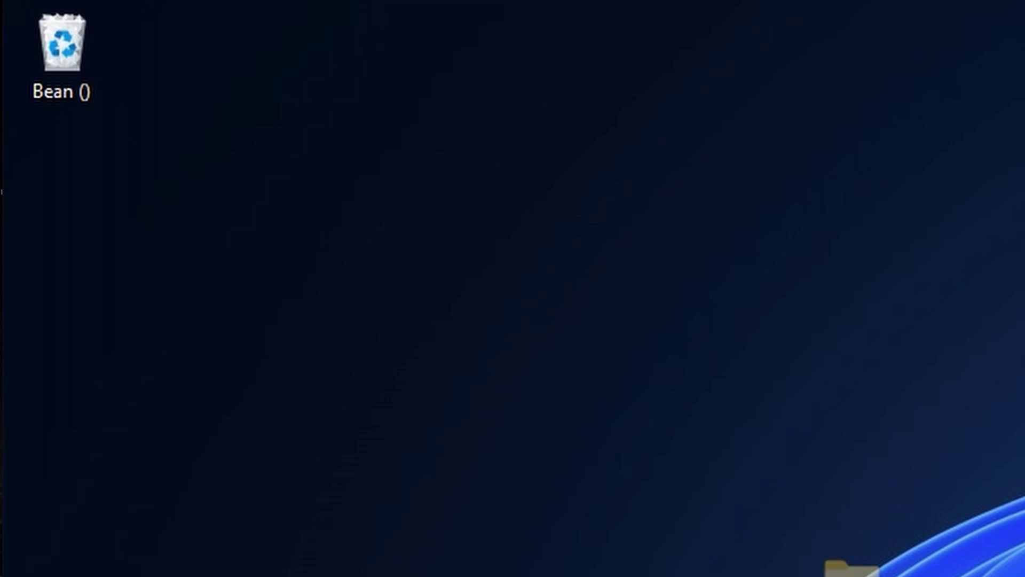
Drag the My joy of living folder onto the Recycle Bin
drag(382, 317, 56, 73)
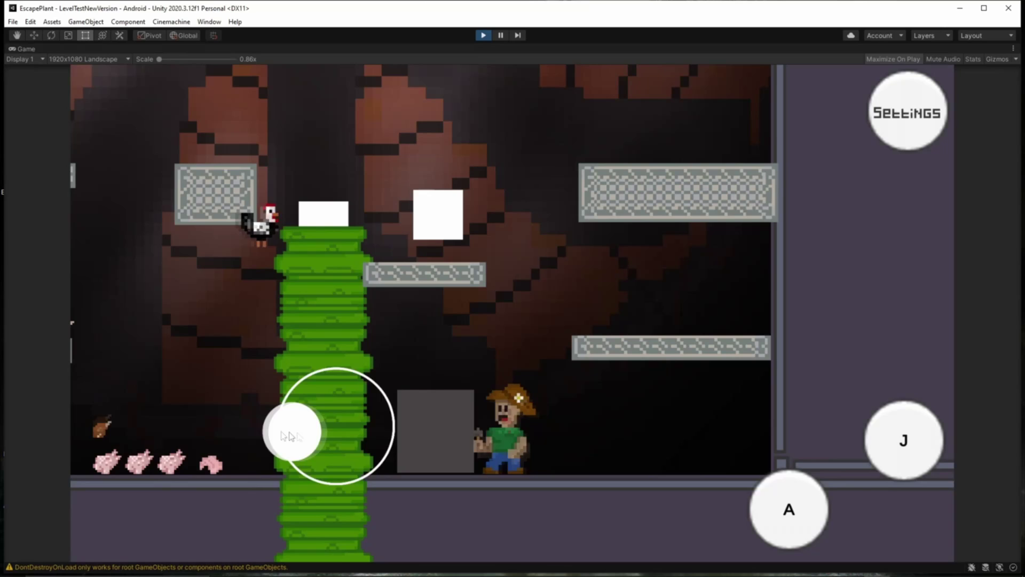
Run the farmer left, right toward the plant, and back left through the cave
mouse_move(289, 435)
mouse_down()
mouse_move(168, 442)
mouse_move(176, 455)
mouse_up()
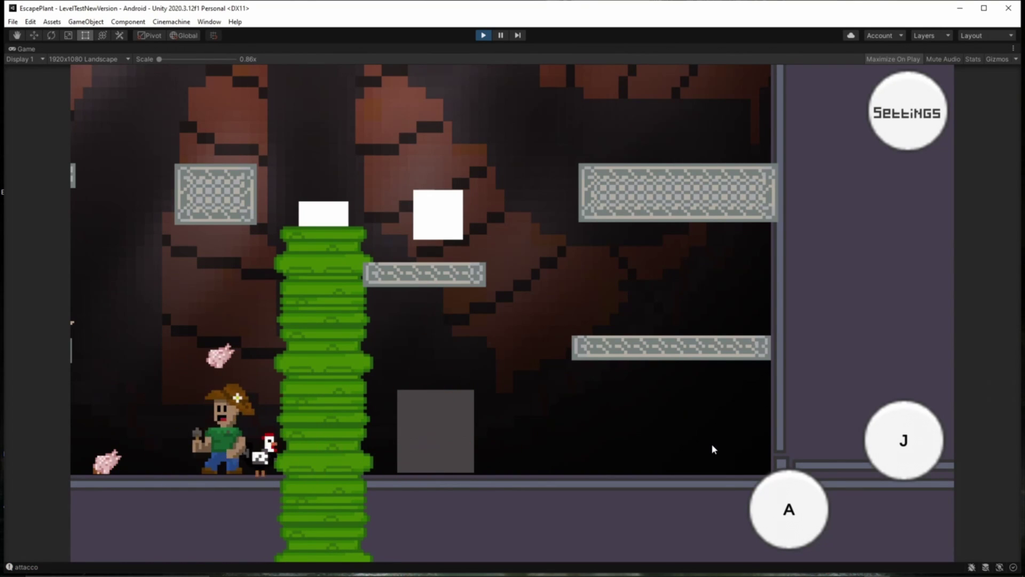
drag(187, 428, 246, 435)
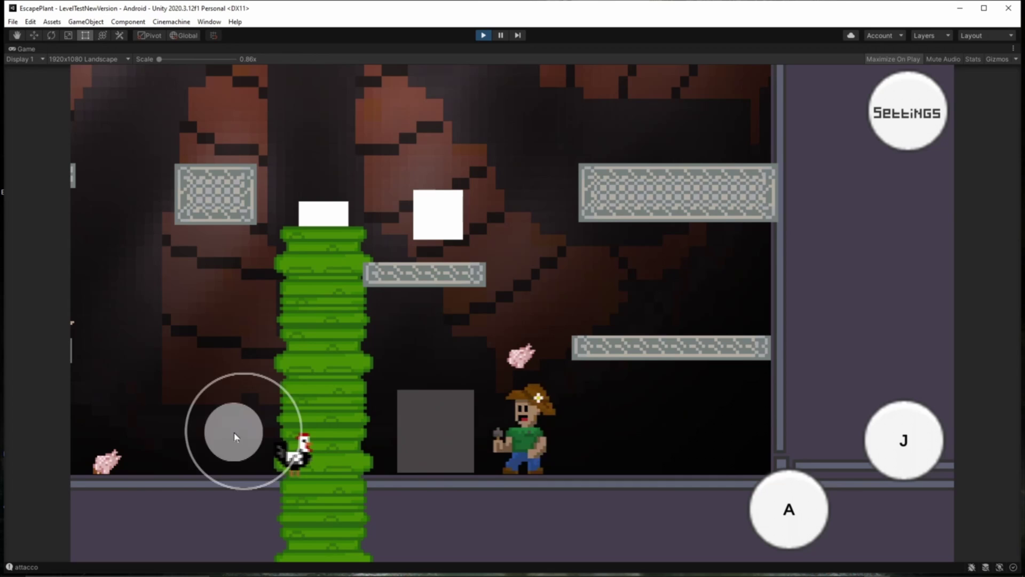
drag(430, 361, 304, 400)
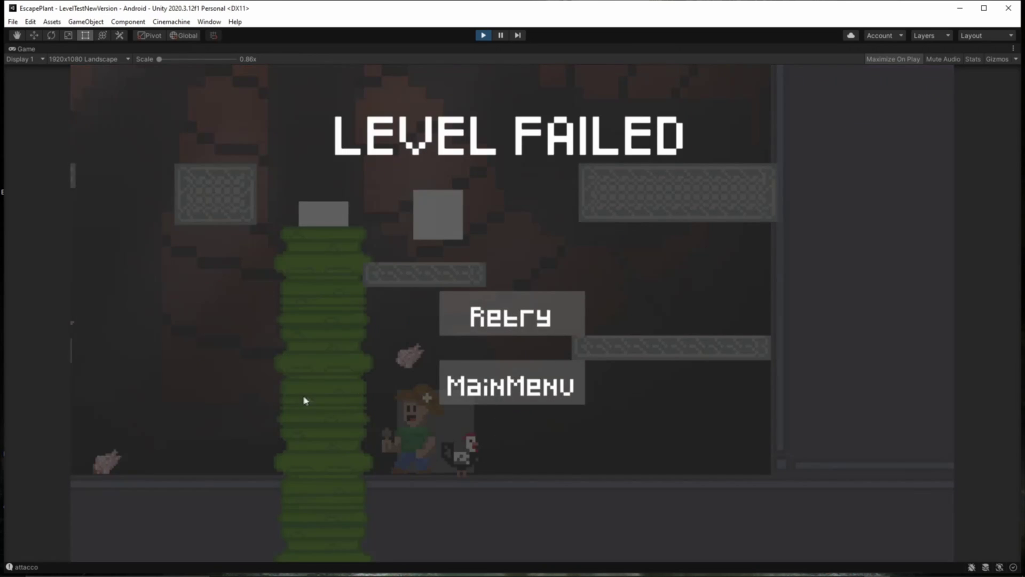
Retry the failed level, make the farmer attack, and chase the chicken to the right
click(517, 311)
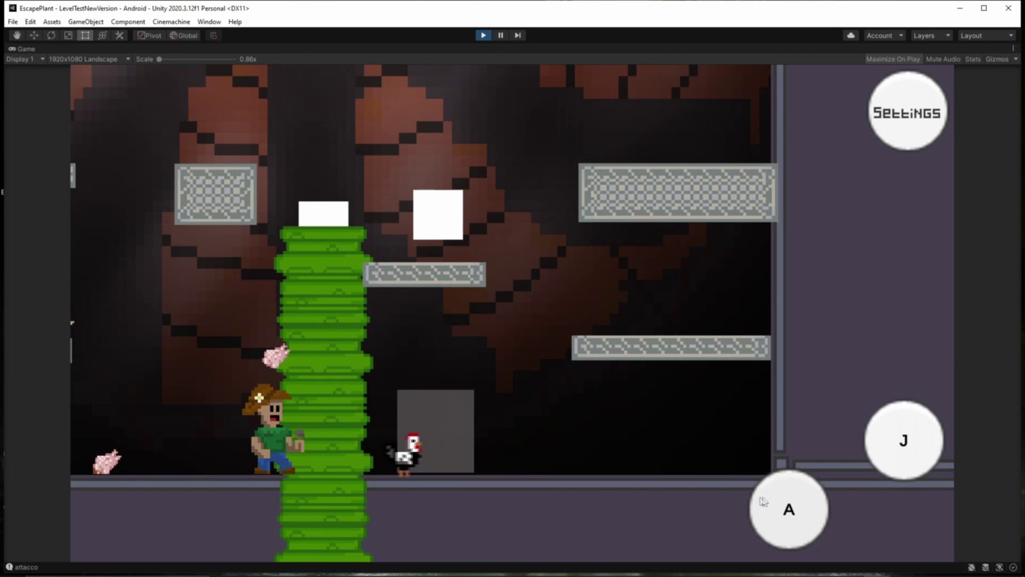
click(784, 509)
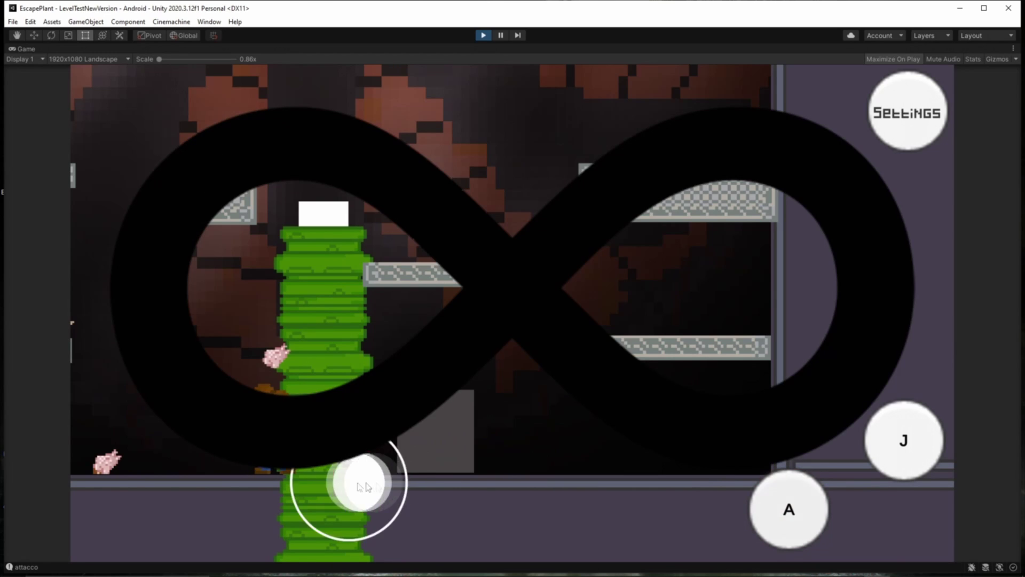
drag(402, 487, 521, 497)
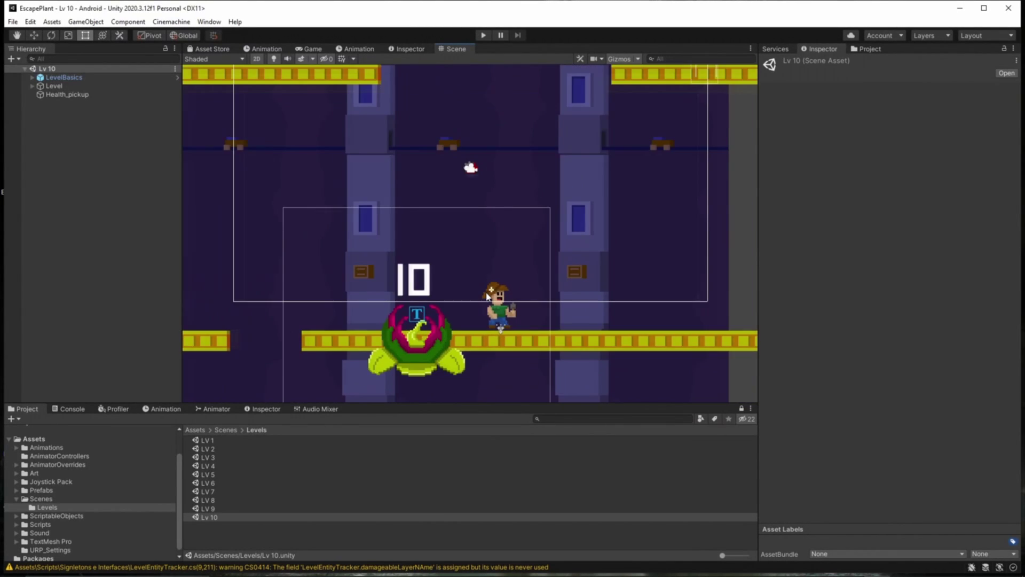
Zoom out over the whole Lv 10 scene and enter Play mode
scroll(487, 295, down, 10)
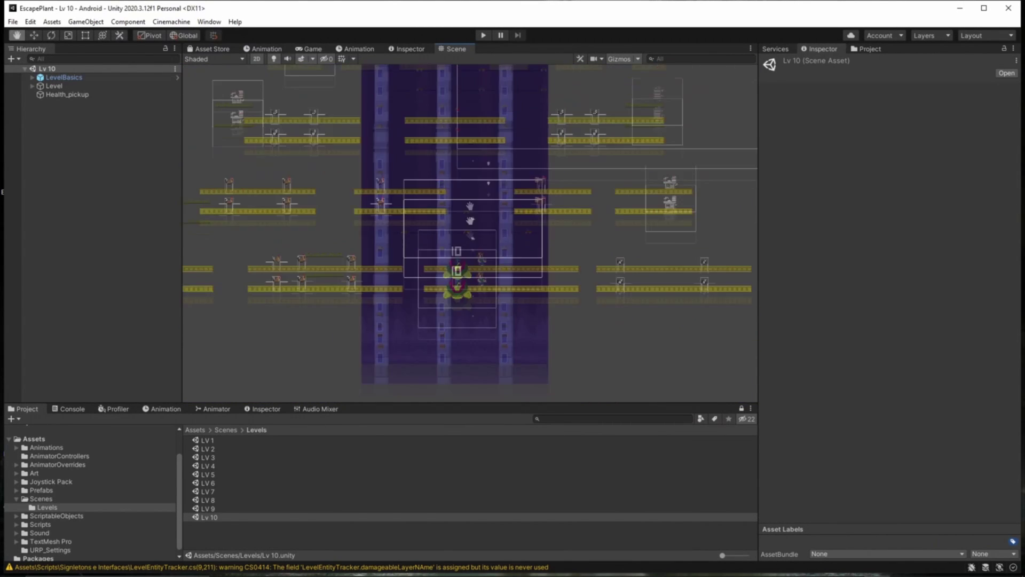
scroll(496, 203, down, 8)
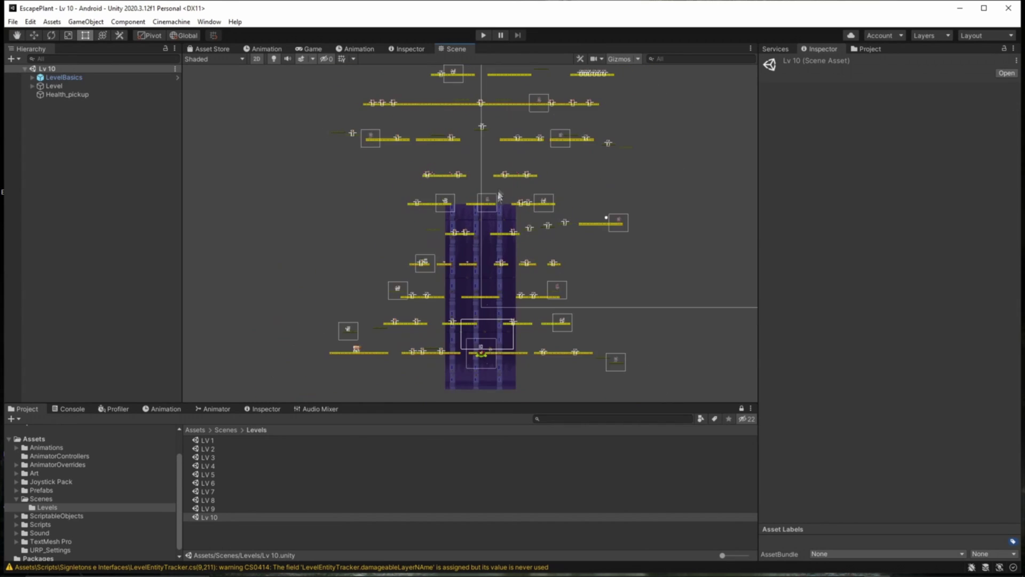
scroll(499, 196, down, 3)
click(484, 37)
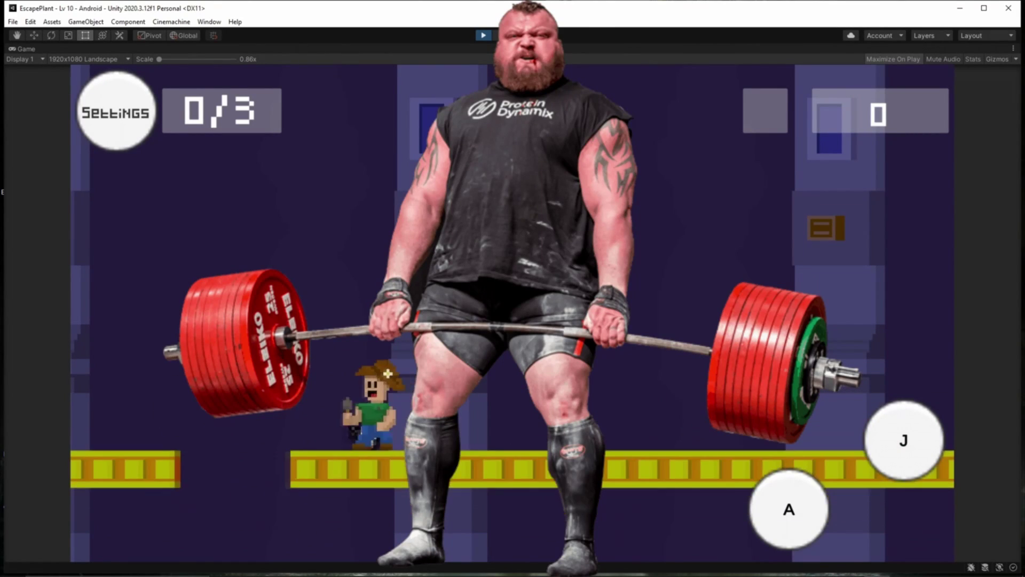
Move and jump to defeat an enemy, then jump left and attack the plant boss
key(Right)
key(Left)
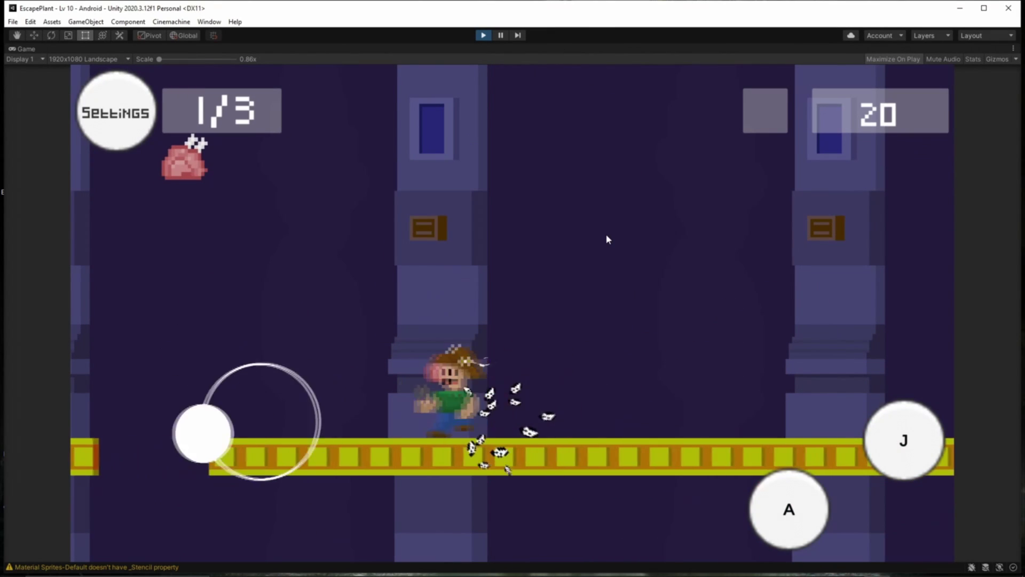
key(space)
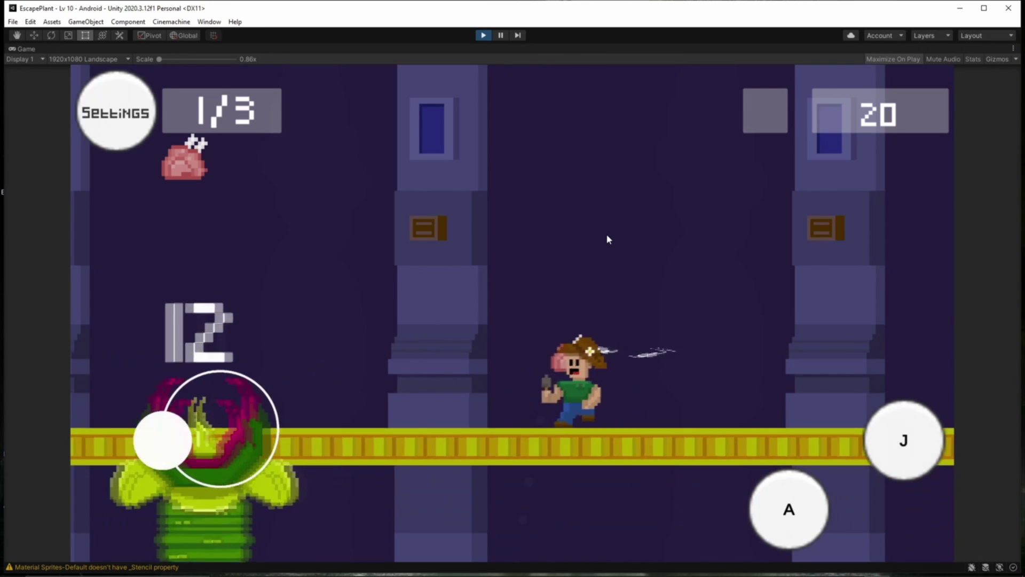
key(Left)
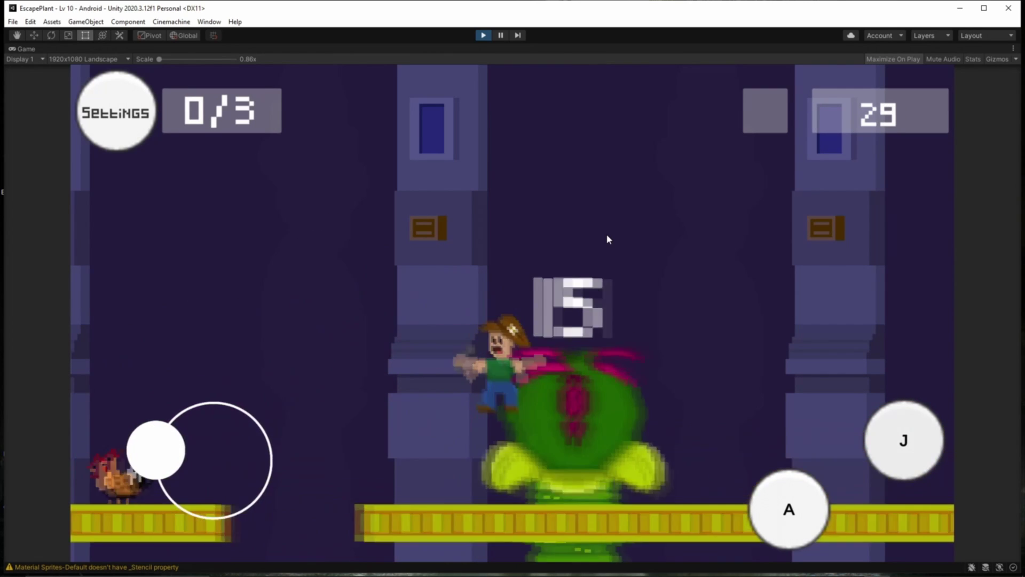
key(Right)
key(Left)
key(space)
key(ctrl)
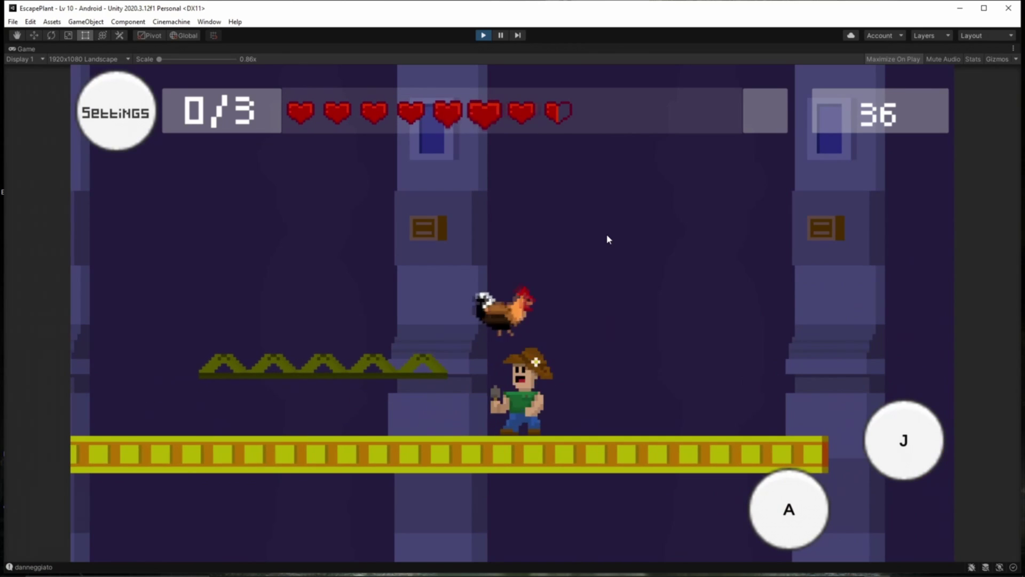
Run the character back and forth along the platform, jumping between moves
key(Right)
key(Right)
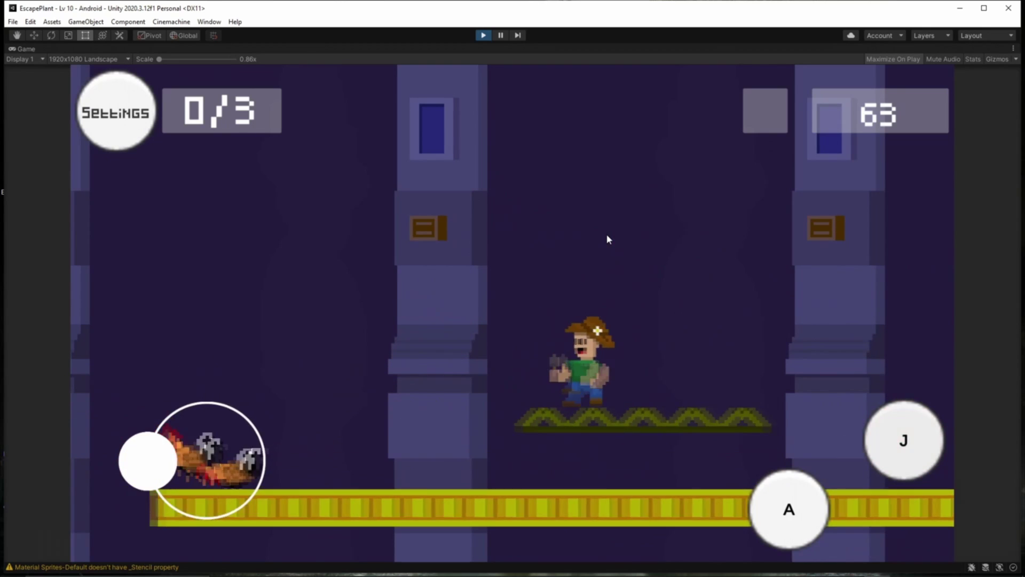
key(ctrl)
key(d)
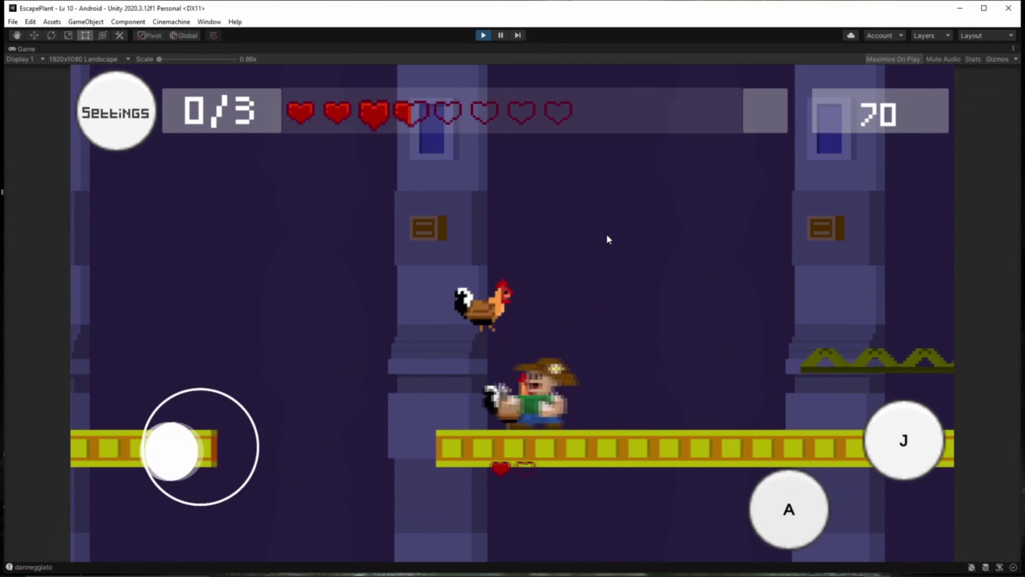
key(a)
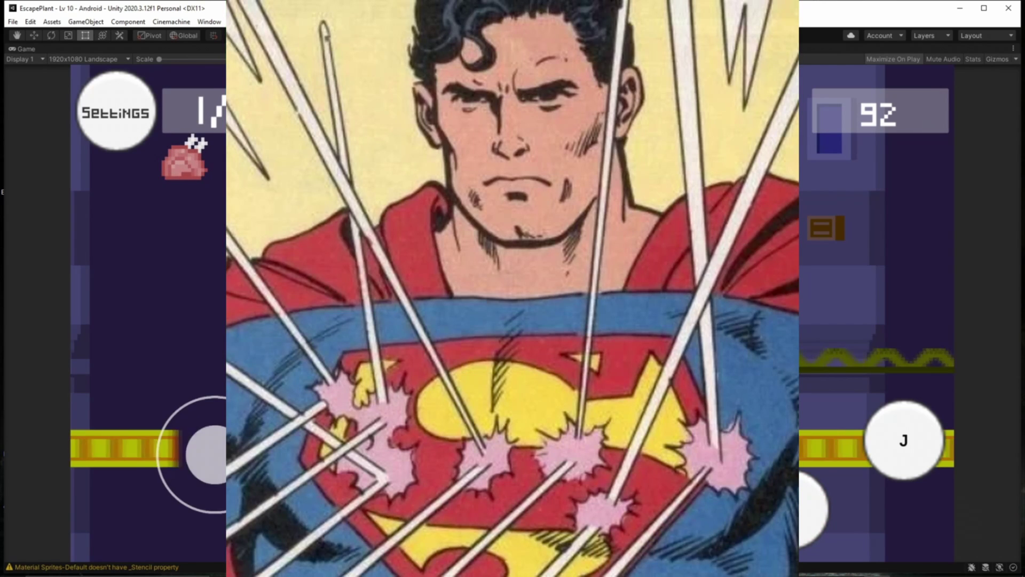
key(d)
key(a)
key(d)
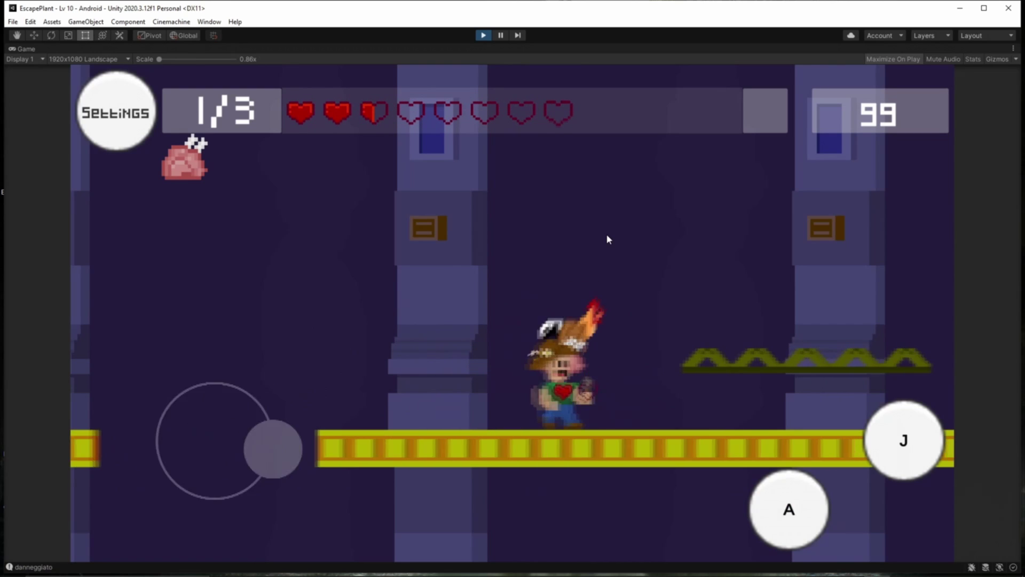
Attack an enemy to collect more meat, then run right and throw it at the plant boss
key(k)
key(k)
key(d)
key(space)
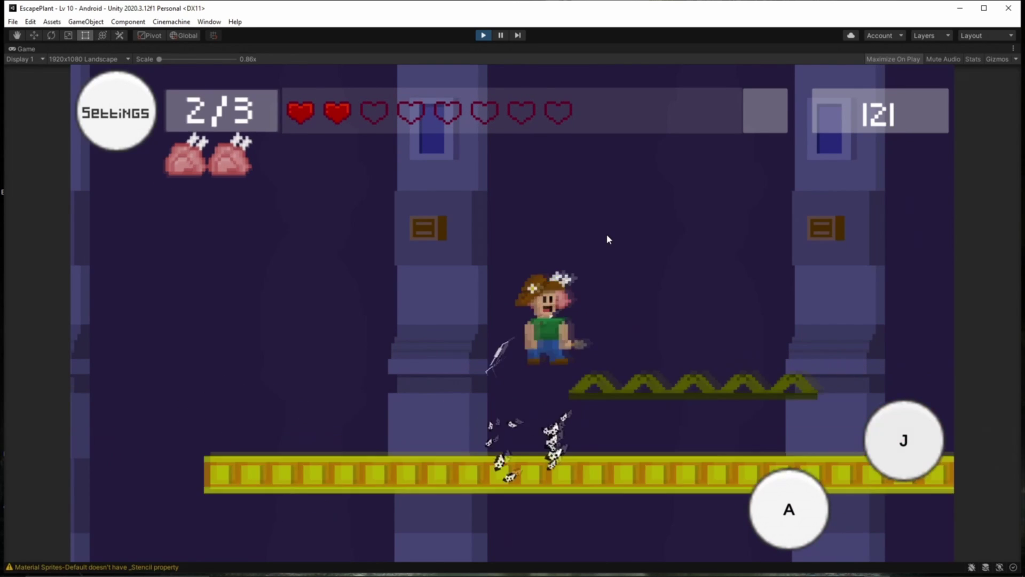
key(d)
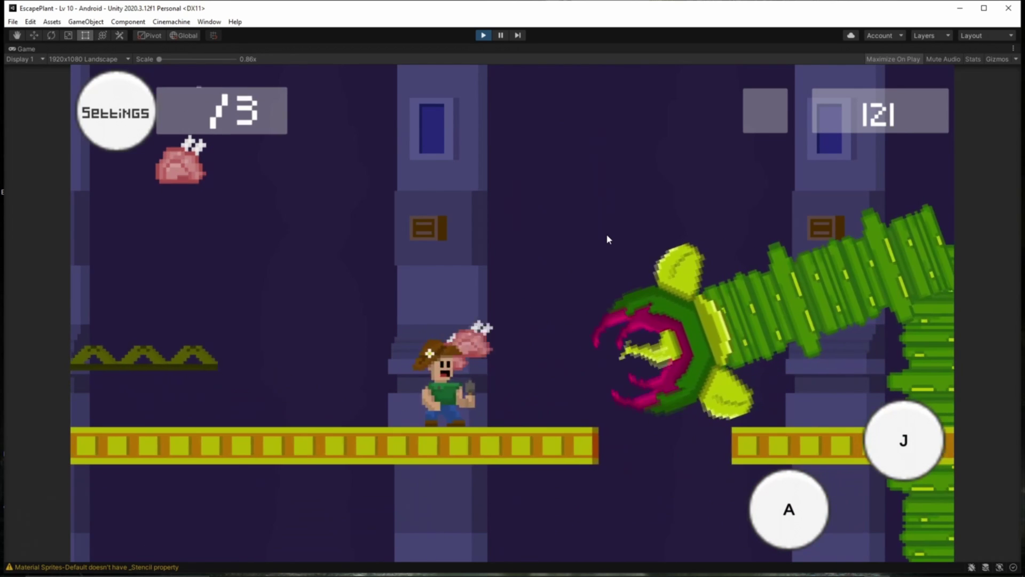
key(d)
key(k)
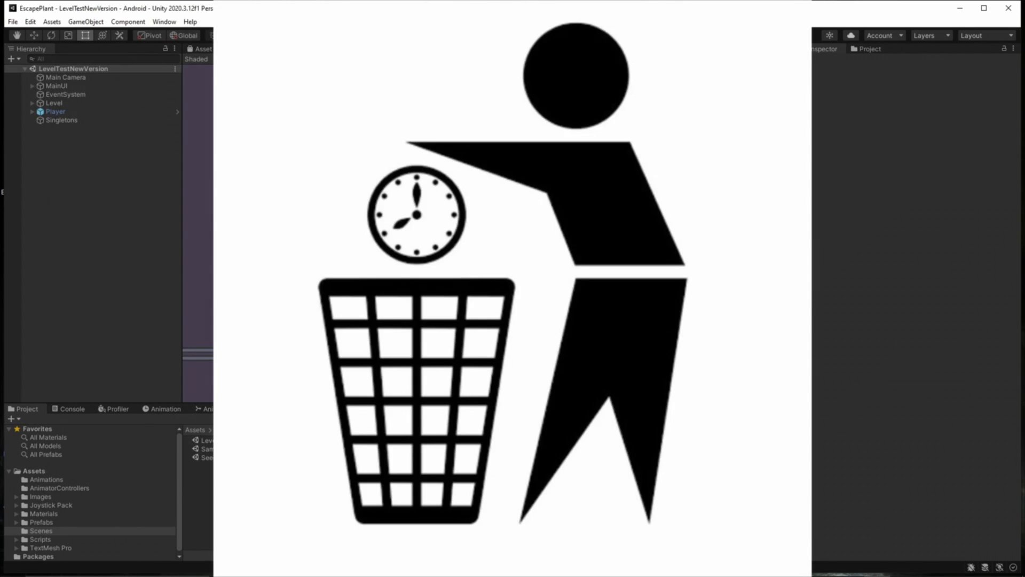
Enter Play mode with the Game view maximized to test the scene
click(479, 40)
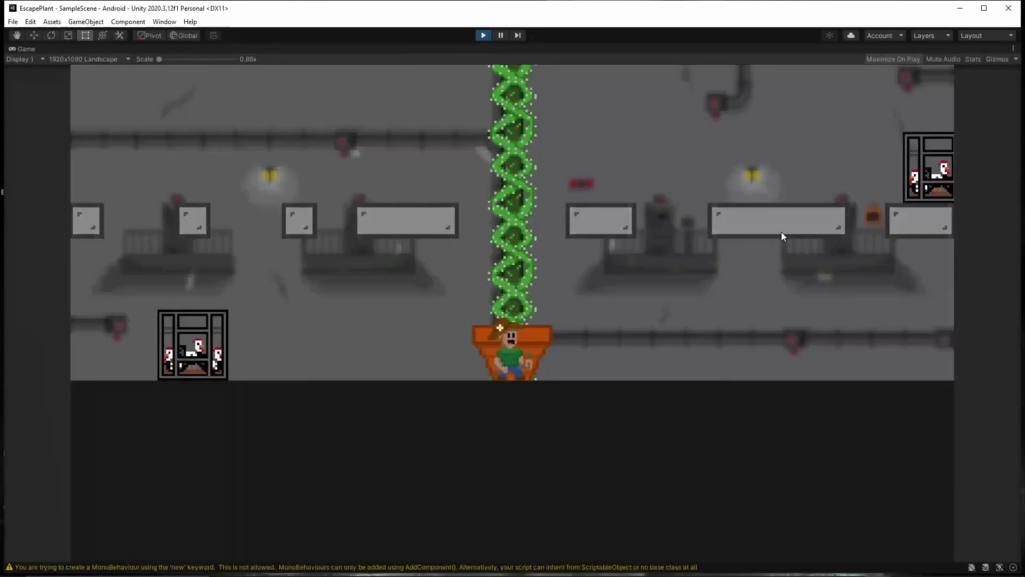
Walk the character to the cage, move around it, then climb the potted vine
key(Left)
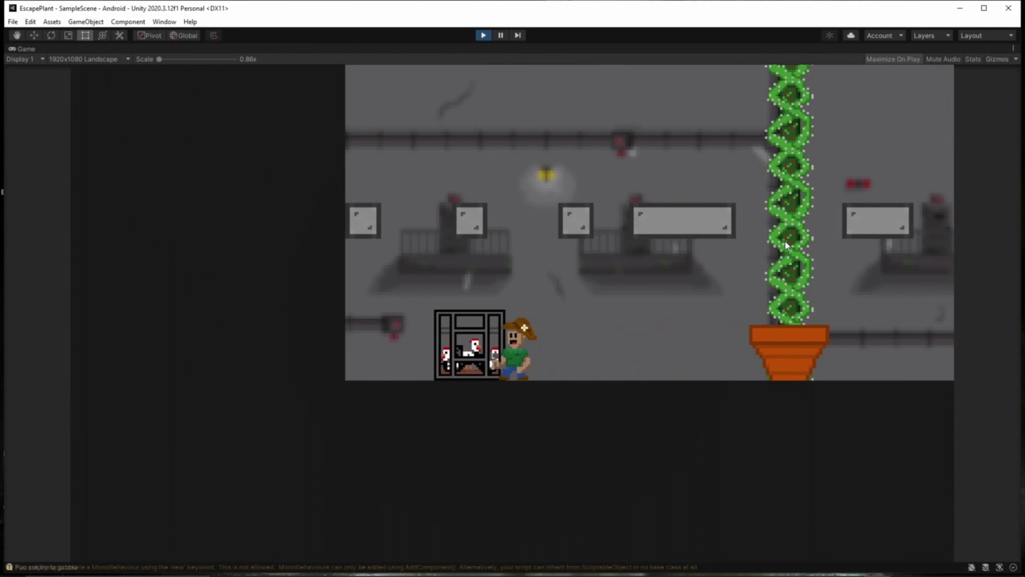
key(Right)
key(Left)
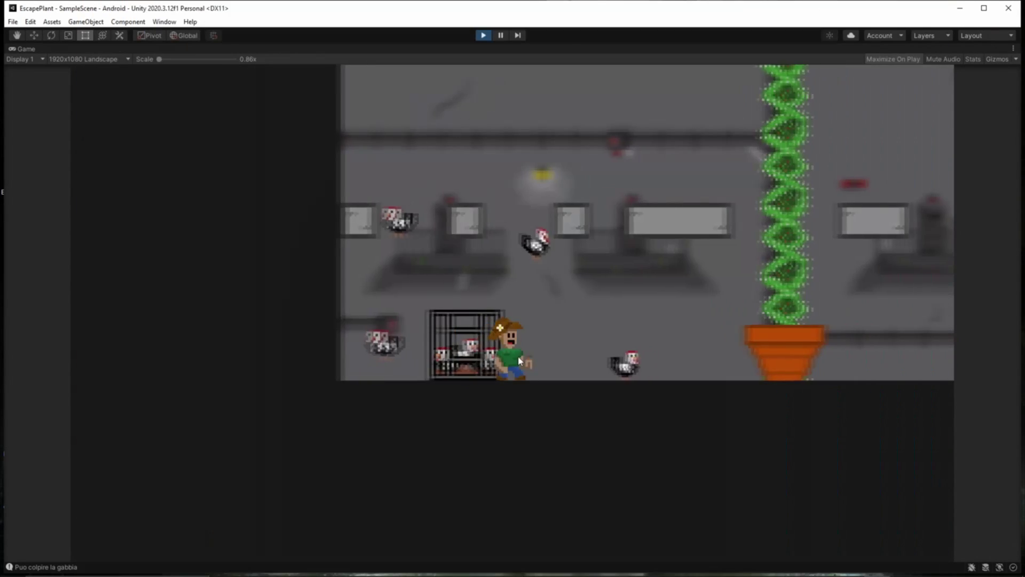
key(Right)
key(Left)
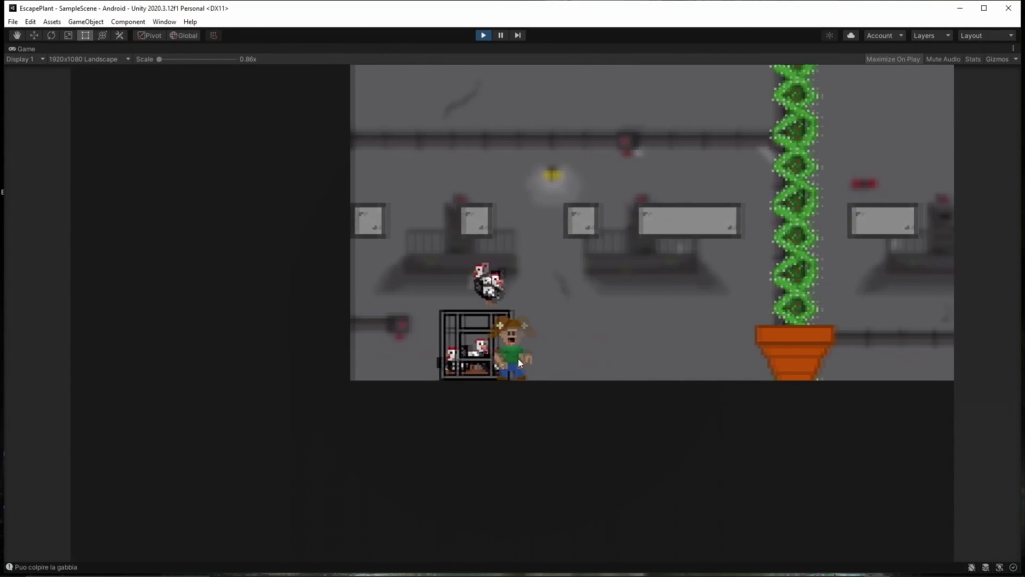
key(Right)
key(Up)
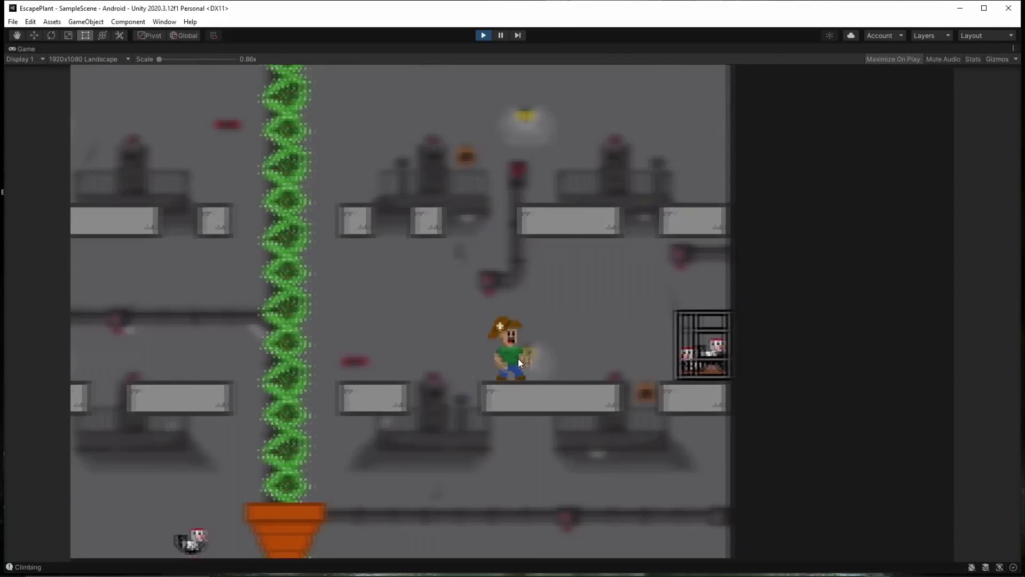
Hit the cage to free the chickens, kill one, and carry it back to the plant pot
key(Right)
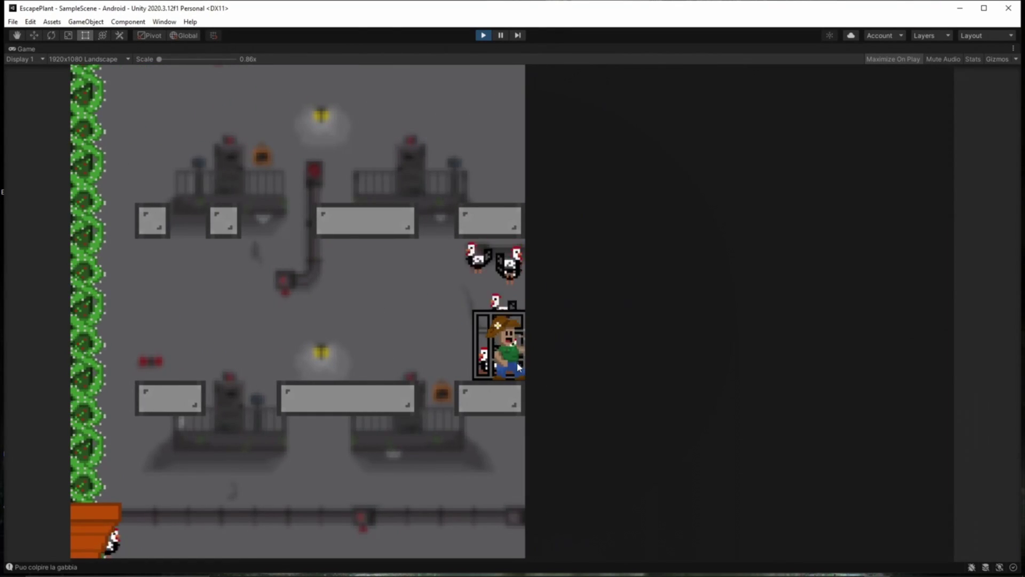
key(space)
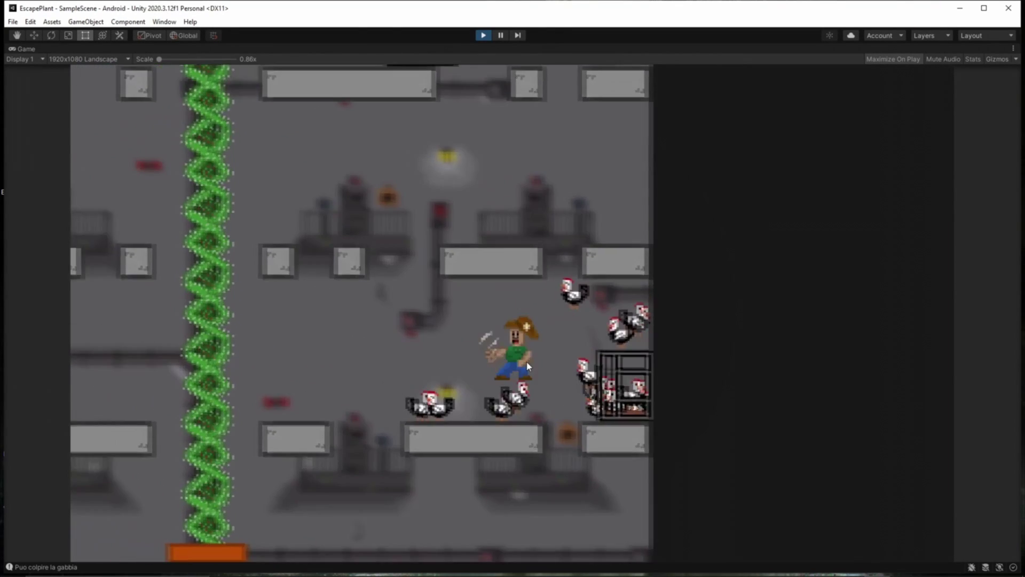
key(space)
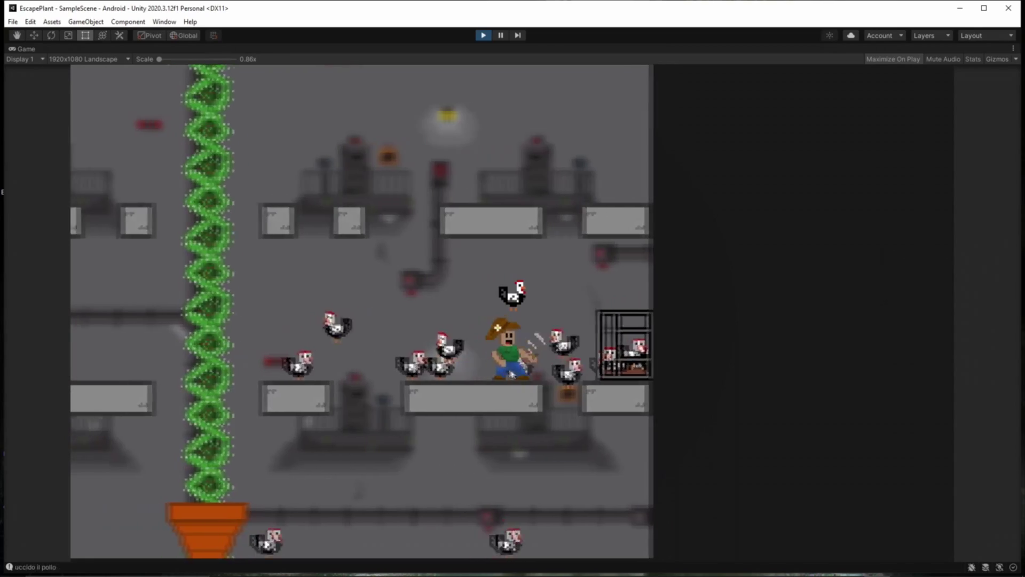
key(Left)
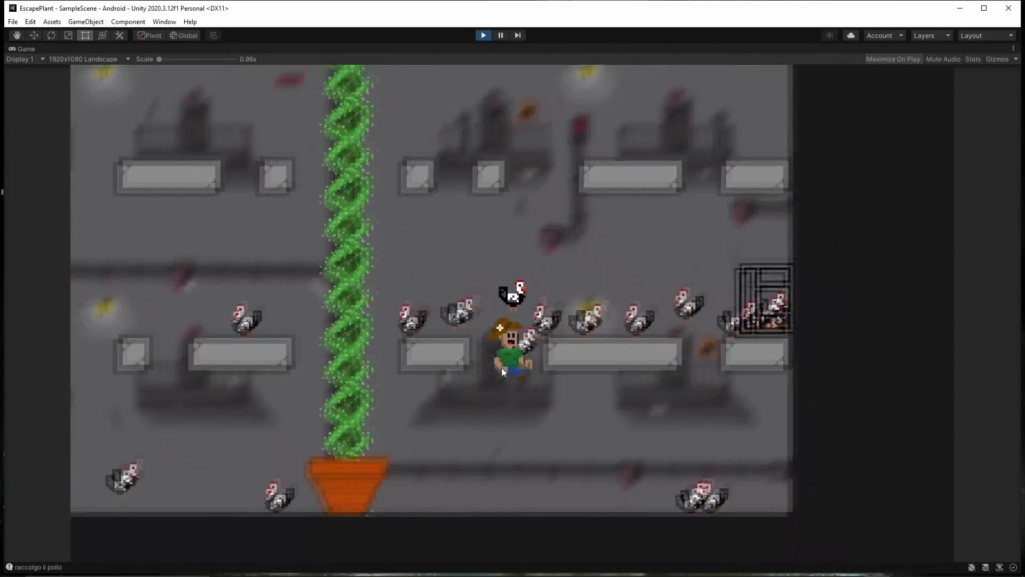
key(Left)
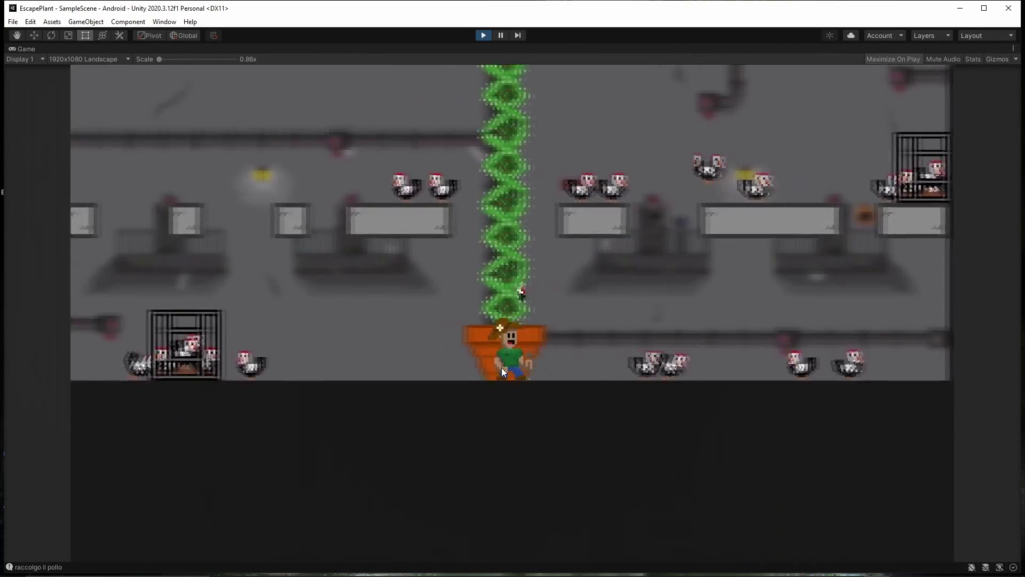